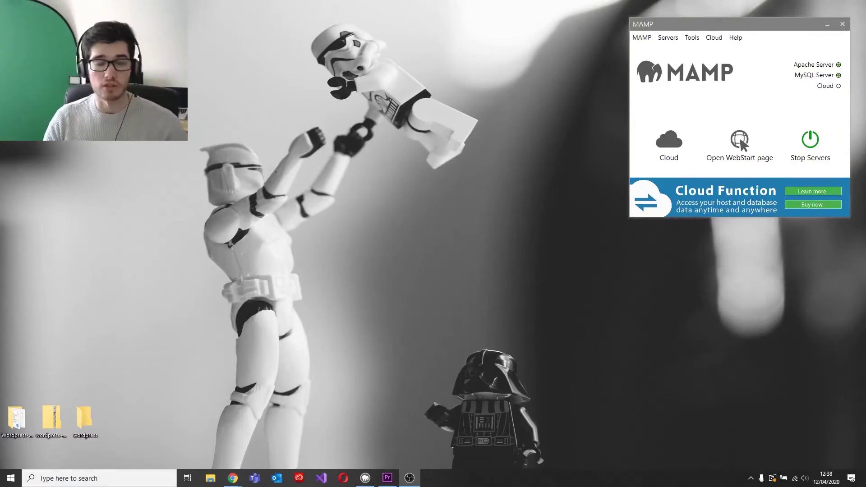
Step: Switch to the Chrome window showing the WordPress site and go to localhost/wp-admin
left_click(456, 243)
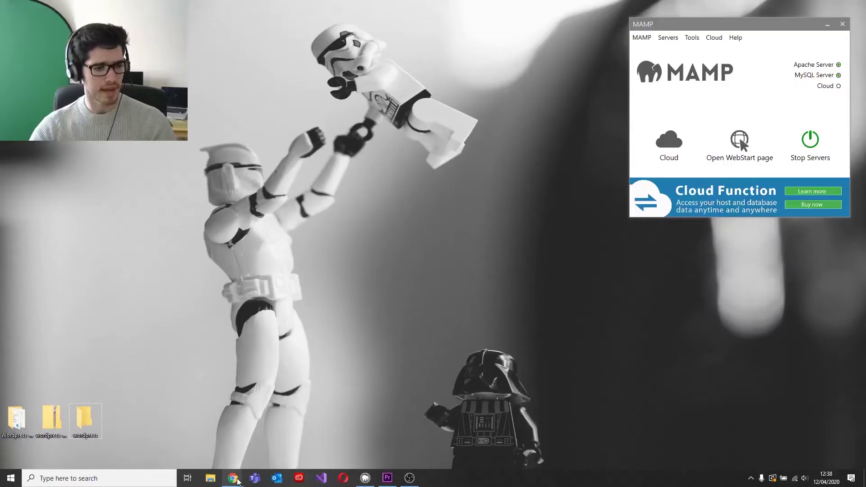
mouse_move(237, 482)
left_click(242, 434)
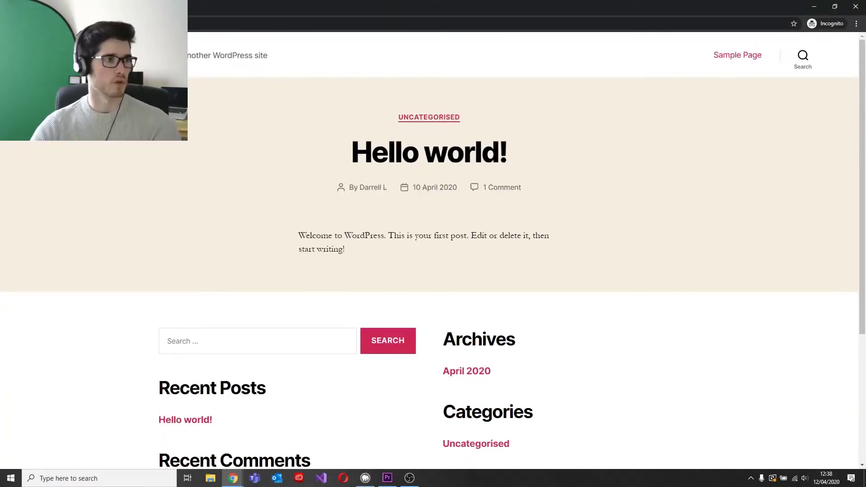
left_click(135, 23)
type("localhost/wp-admin")
key("Return")
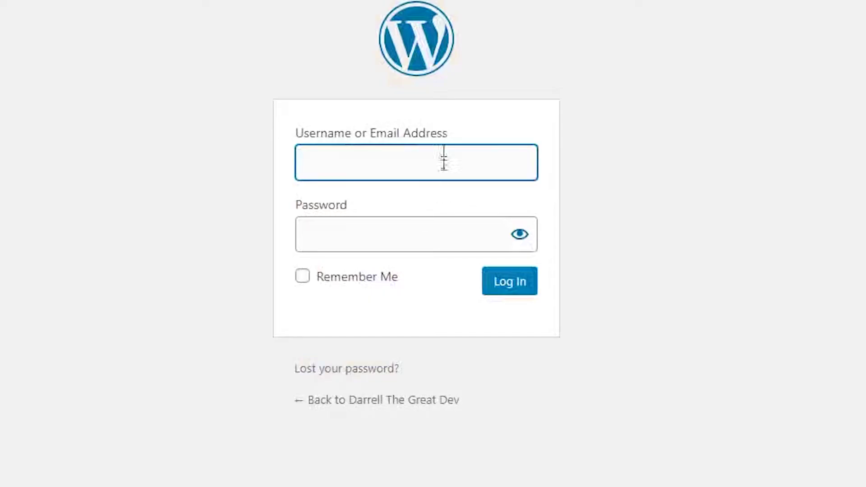
Step: Log in to the WordPress admin with the saved username and the account password
left_click(443, 178)
key("Down")
key("Down")
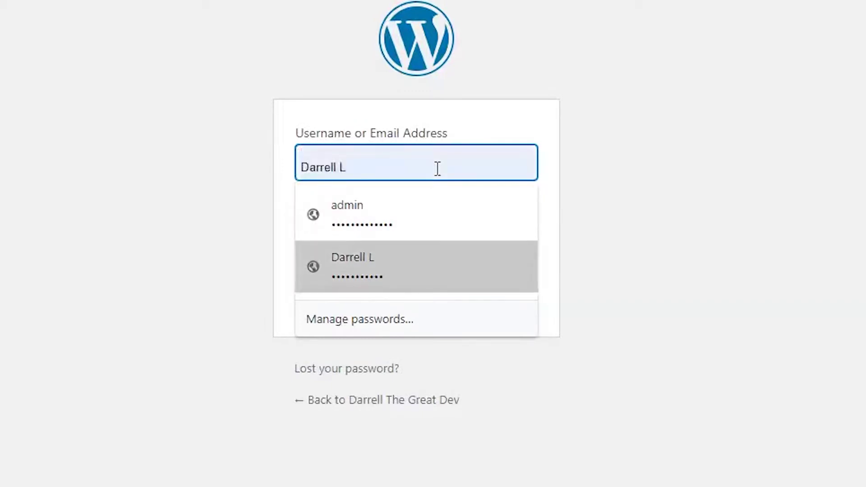
key("Return")
left_click_drag(438, 241, 122, 193)
type("••••••••••")
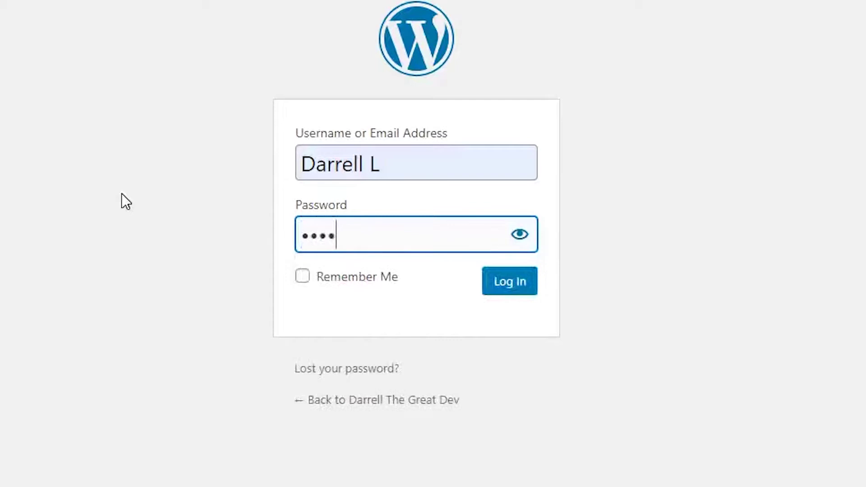
key("Return")
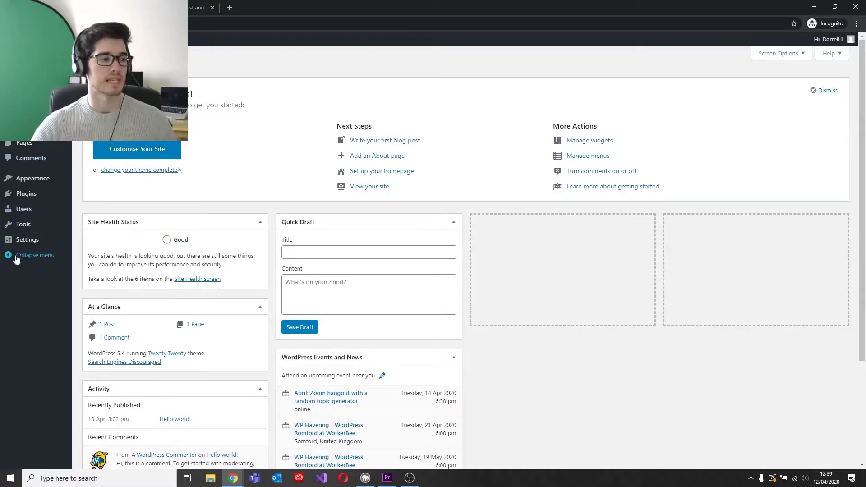
Step: Open the site's installed themes page in the WordPress admin
mouse_move(36, 112)
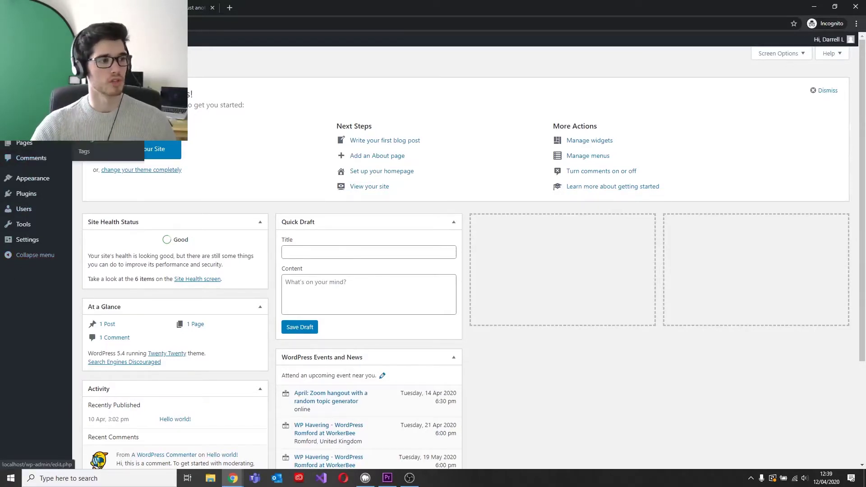
mouse_move(37, 127)
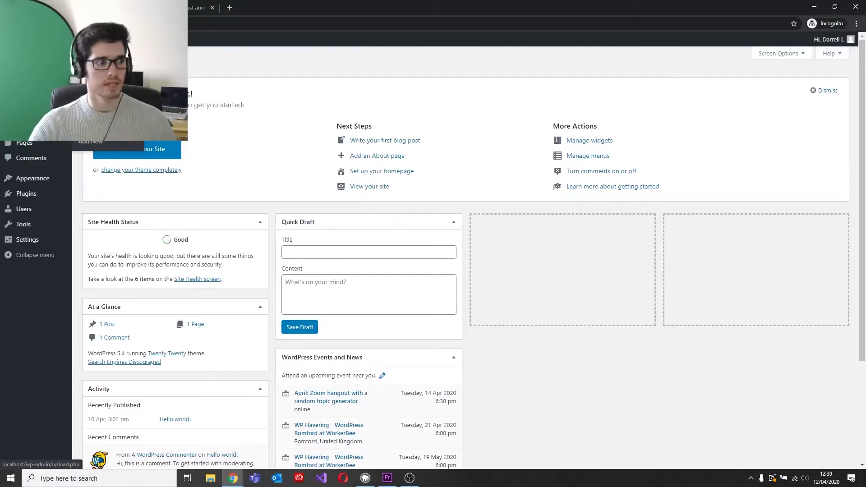
mouse_move(26, 144)
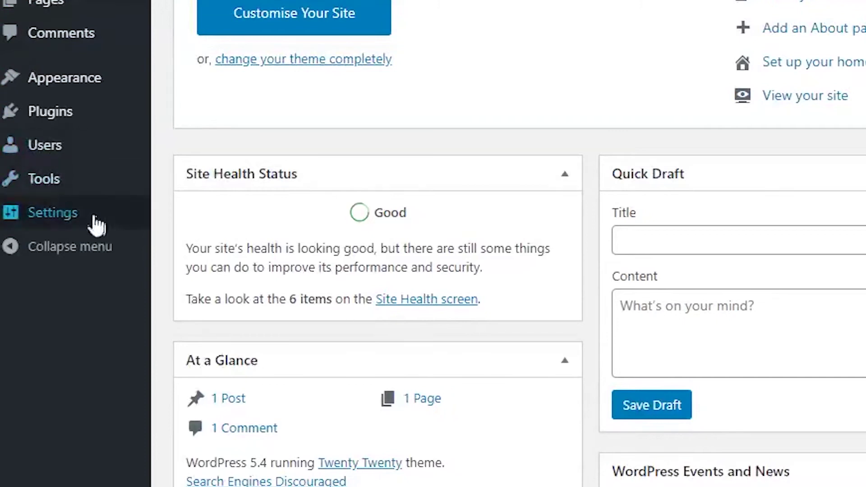
mouse_move(79, 77)
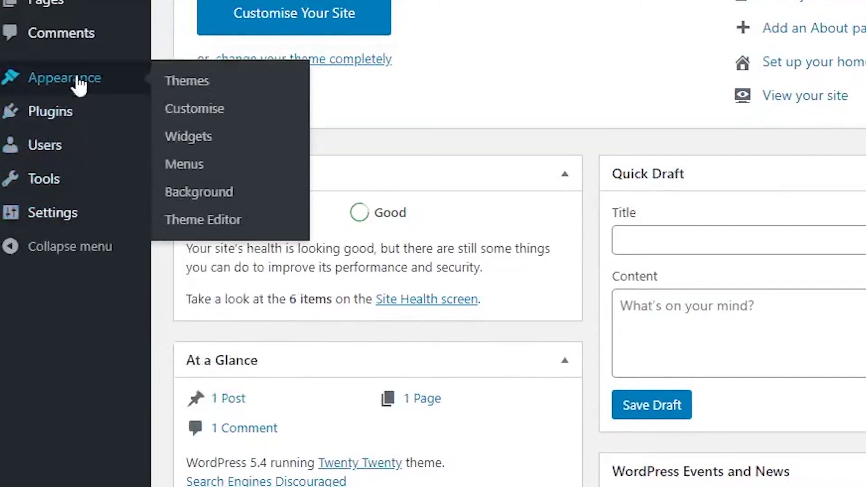
left_click(167, 86)
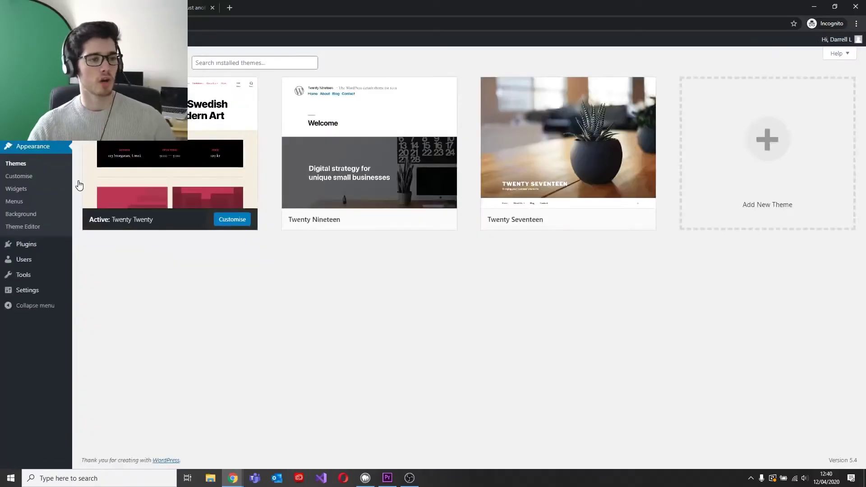
mouse_move(120, 225)
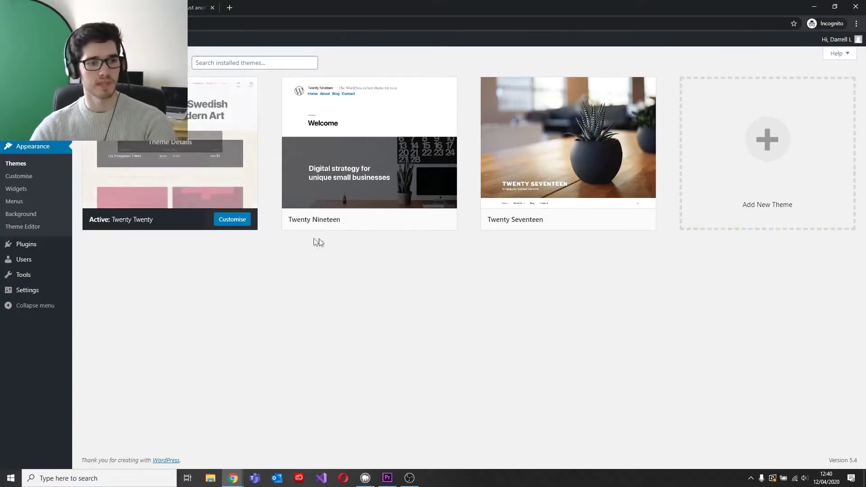
mouse_move(555, 218)
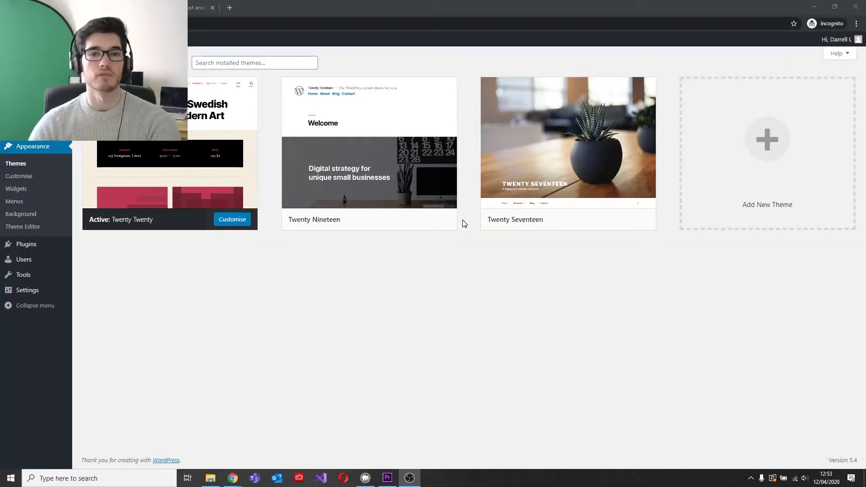
Step: Find the Zakra theme in the theme directory by searching for "zakra", install it and activate it
left_click(229, 319)
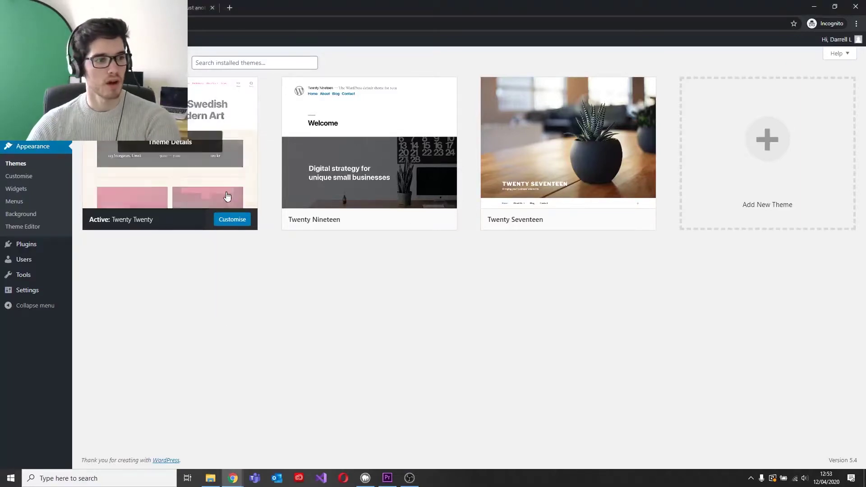
left_click(177, 62)
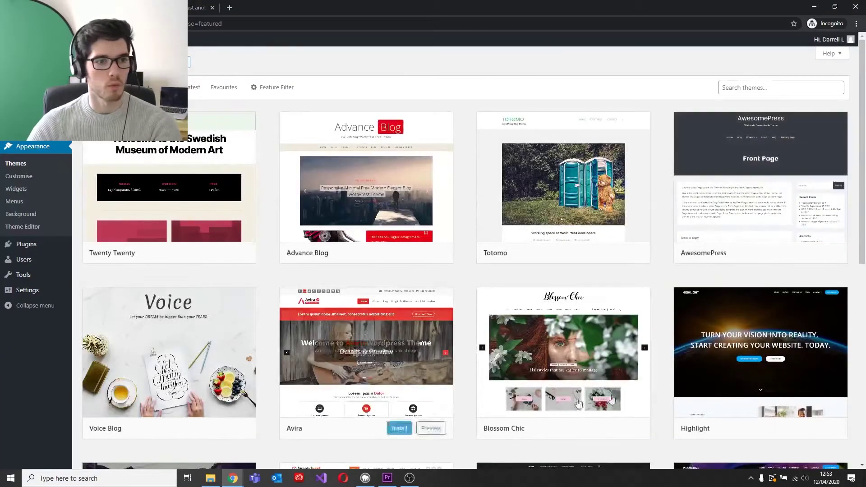
left_click(769, 87)
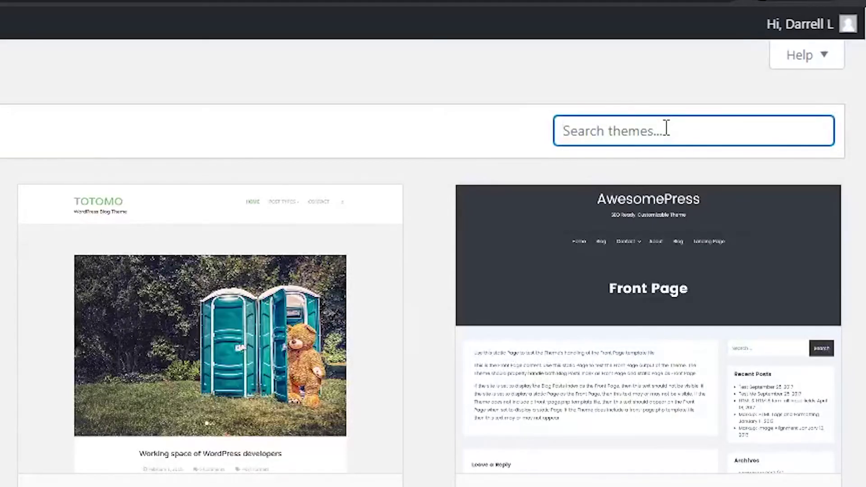
type("zakra")
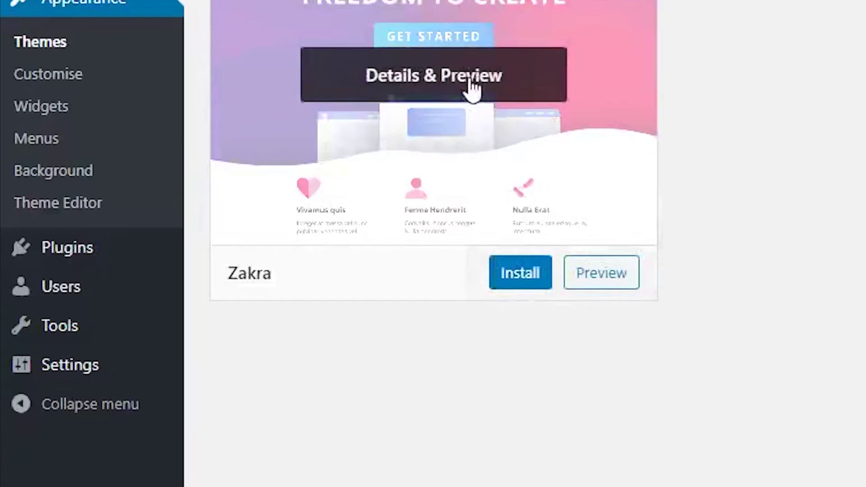
left_click(527, 276)
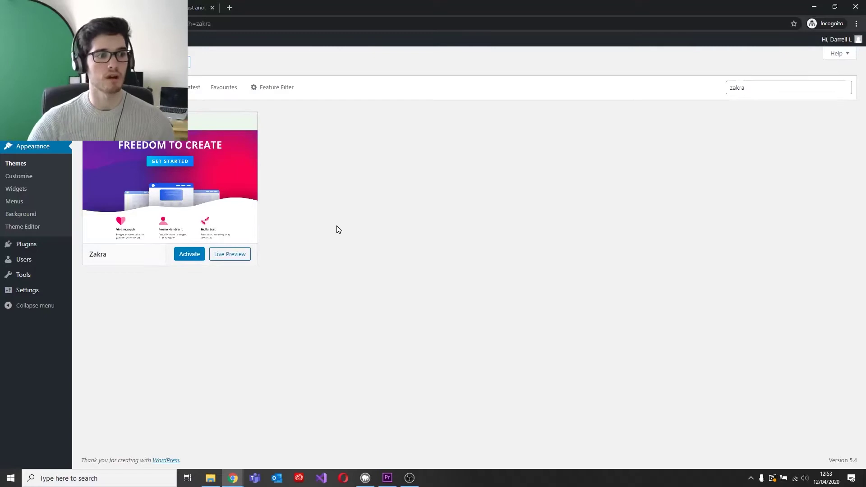
left_click(184, 253)
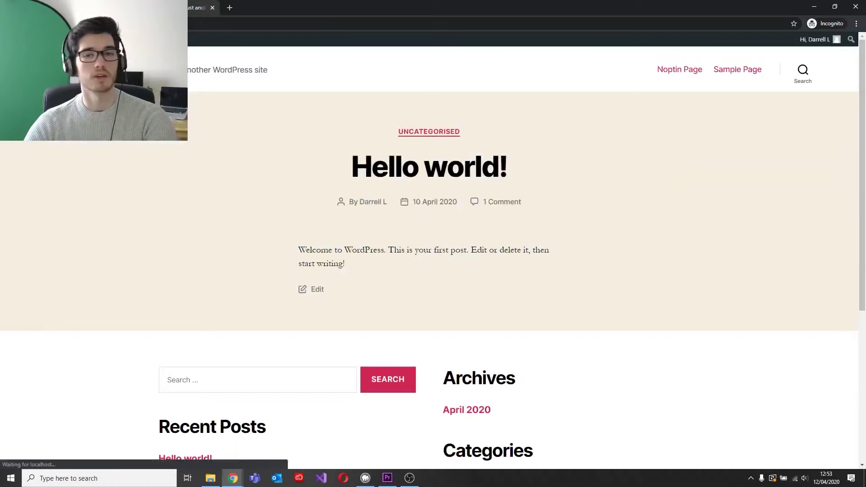
Step: Reload the site's front page to check its design with the new theme, and return to the themes page
key("F5")
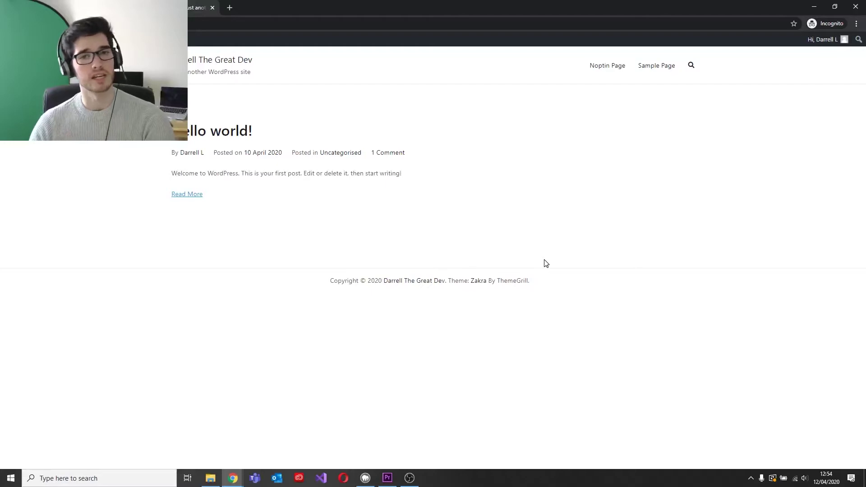
left_click(56, 8)
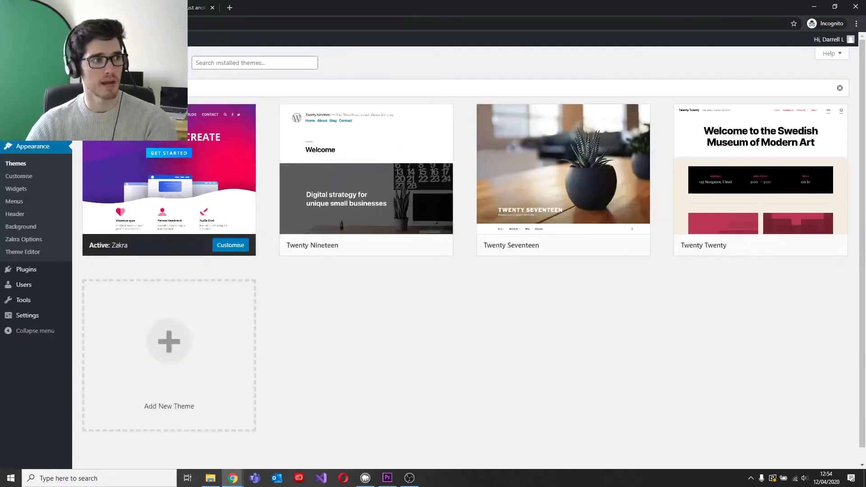
Step: Open the Starter Demos gallery from the active Zakra theme's options page
mouse_move(224, 207)
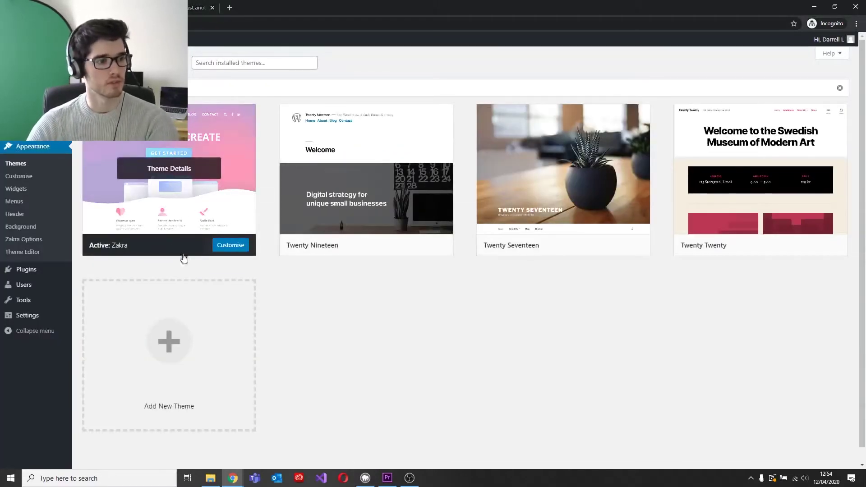
left_click(175, 175)
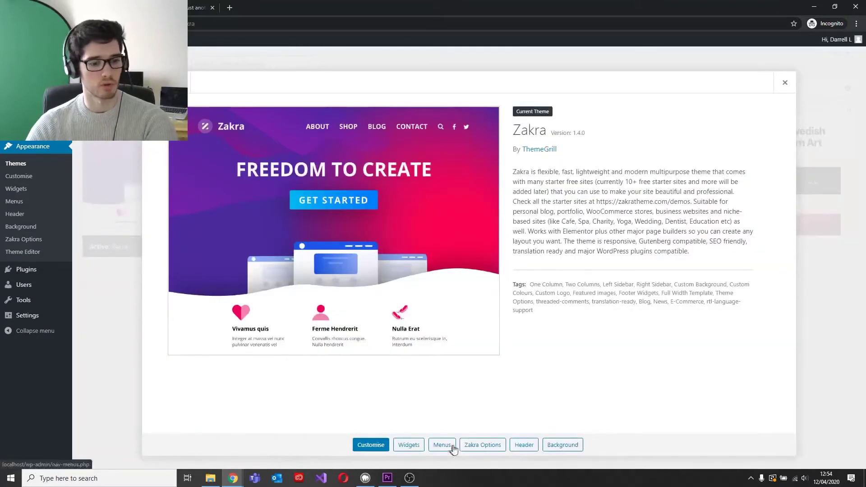
left_click(481, 446)
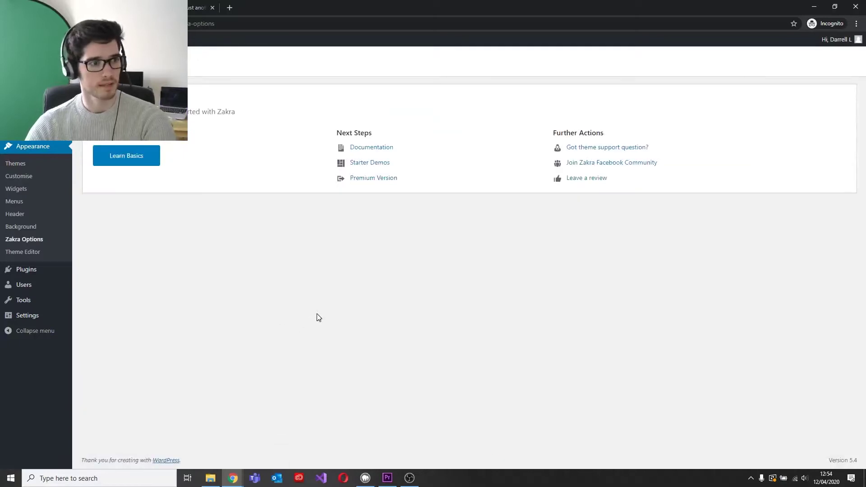
left_click(369, 165)
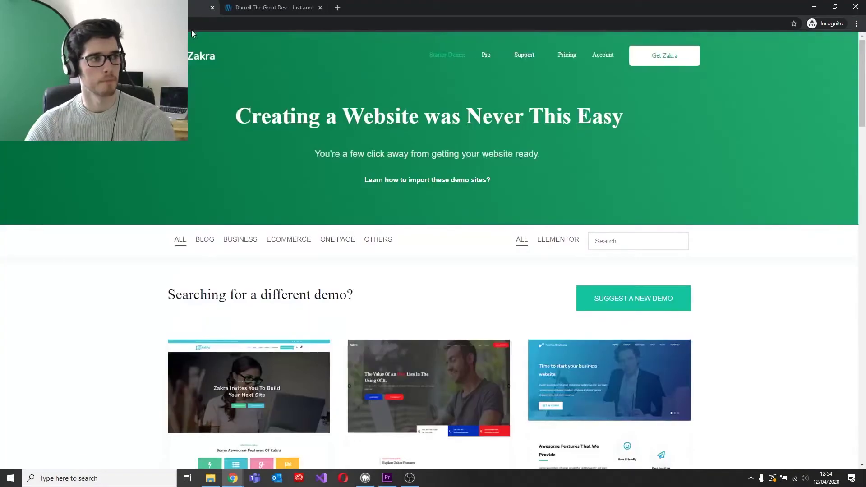
Step: Browse the Zakra starter demos to compare the available free and premium site designs
scroll(404, 313, "down", 3)
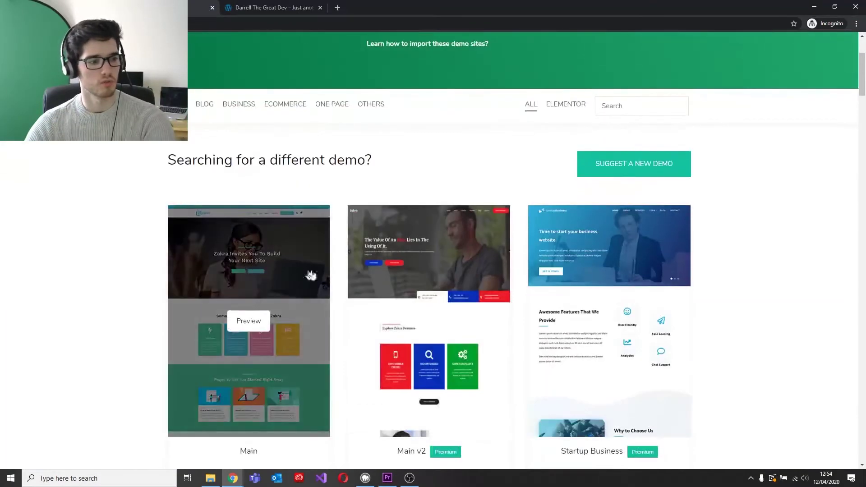
scroll(488, 271, "down", 2)
scroll(594, 291, "down", 3)
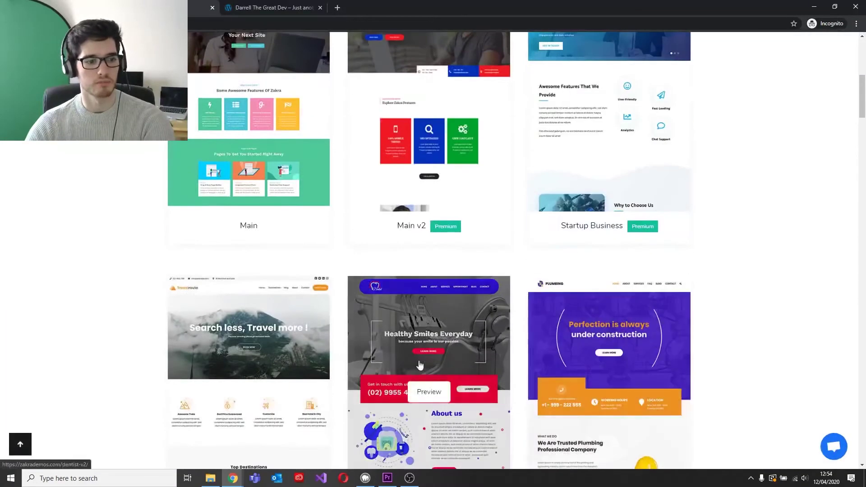
scroll(278, 367, "down", 1)
scroll(277, 366, "down", 3)
scroll(277, 364, "down", 3)
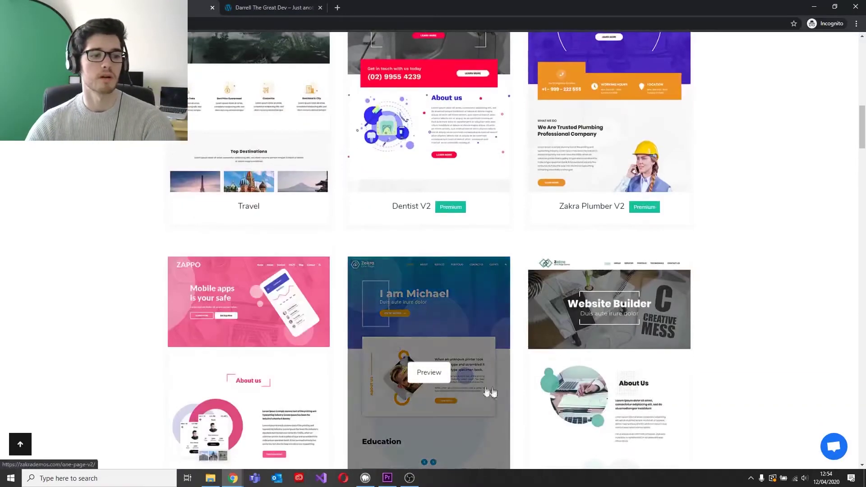
scroll(652, 384, "down", 3)
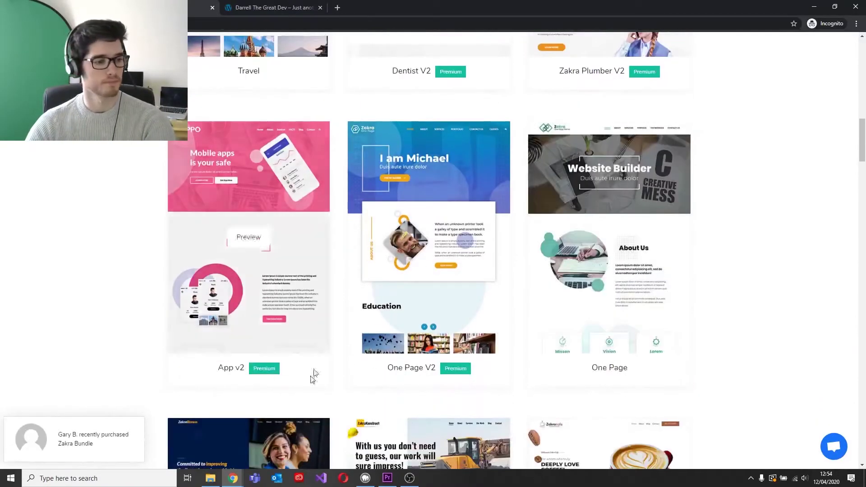
scroll(208, 342, "down", 3)
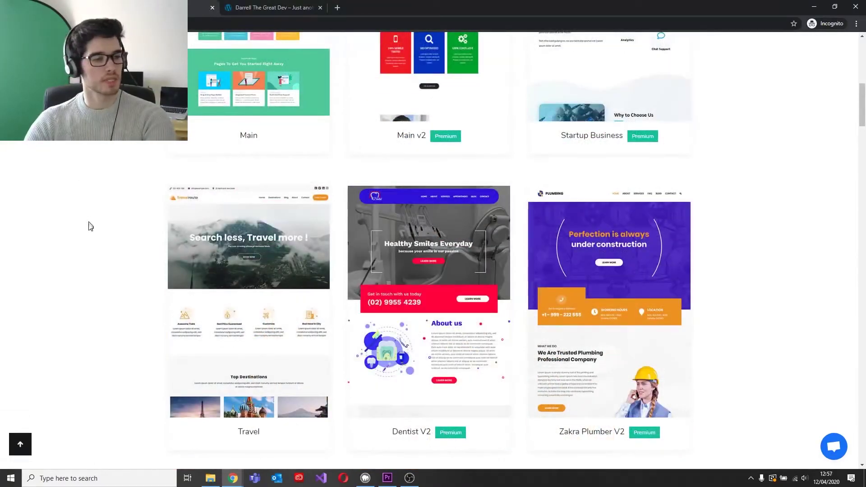
mouse_move(413, 251)
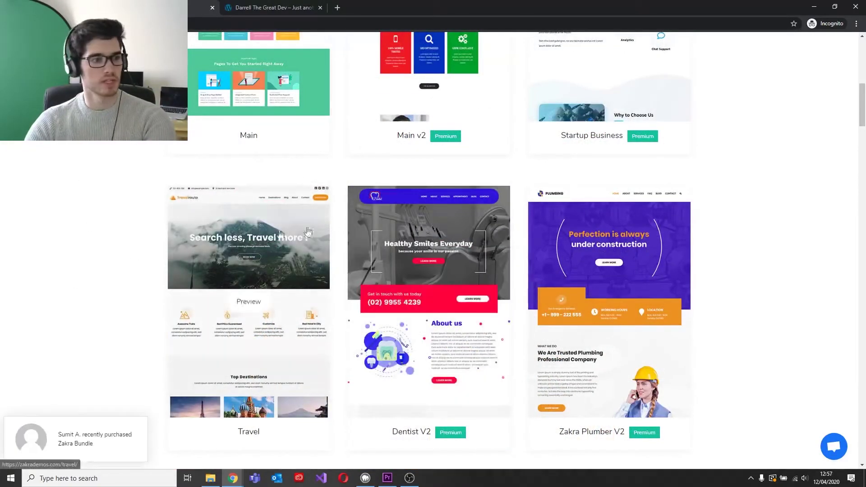
mouse_move(289, 255)
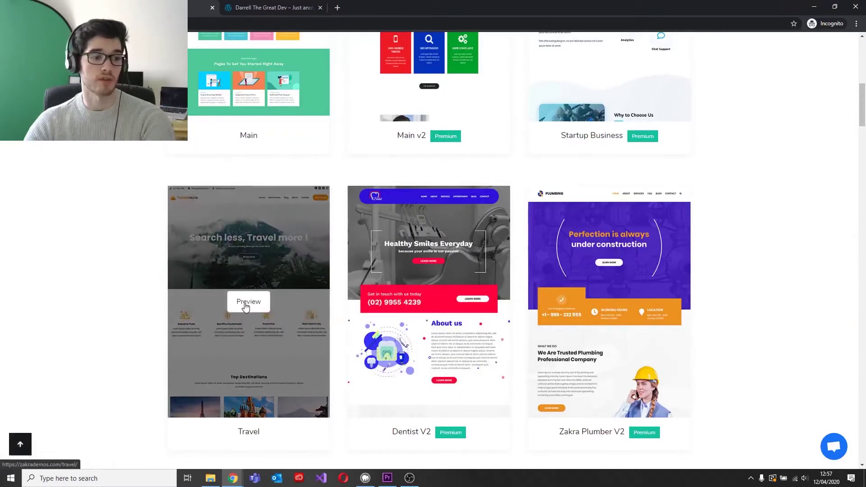
Step: Preview the Travel starter demo and look through the sections of its home page
left_click(249, 302)
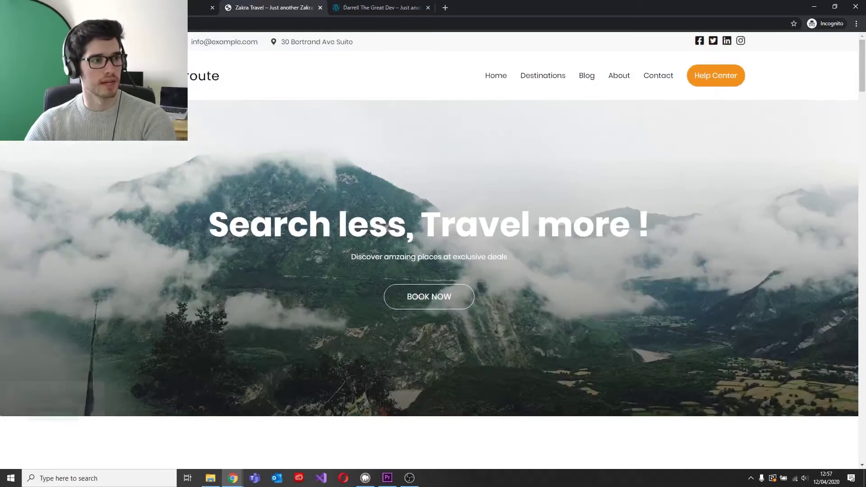
scroll(476, 248, "down", 10)
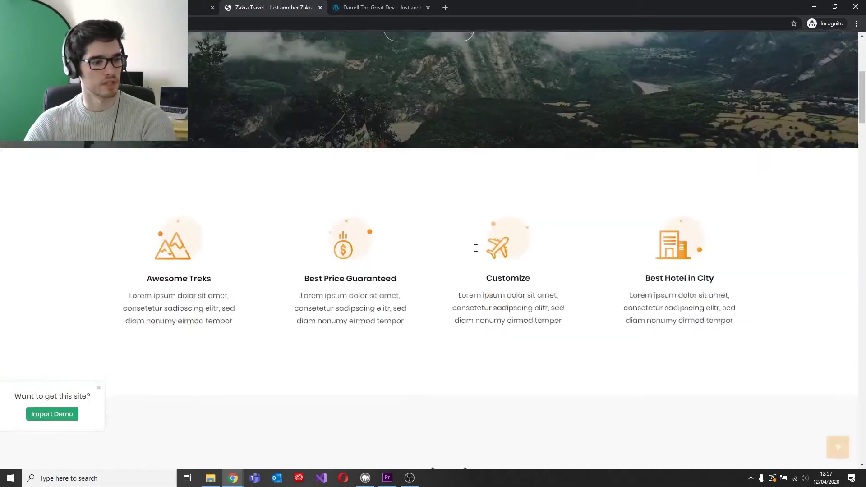
scroll(476, 248, "down", 15)
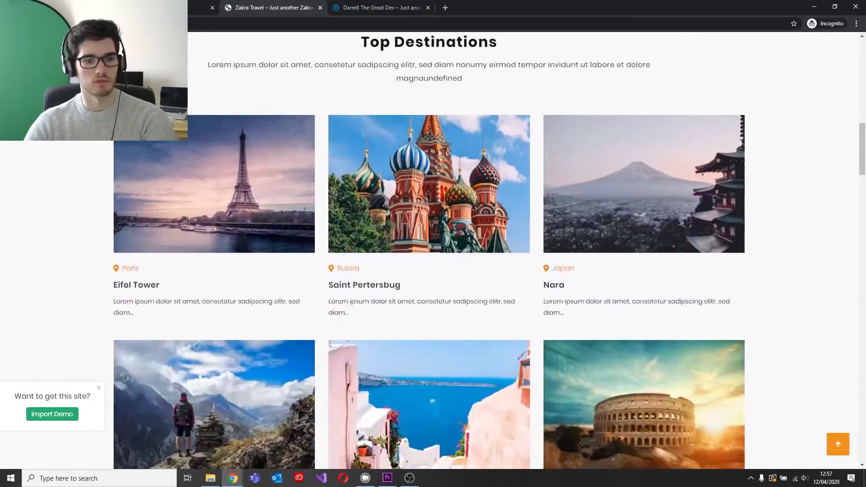
Step: View the rest of the Travel demo's home page and open the import instructions offered for it
scroll(476, 248, "down", 20)
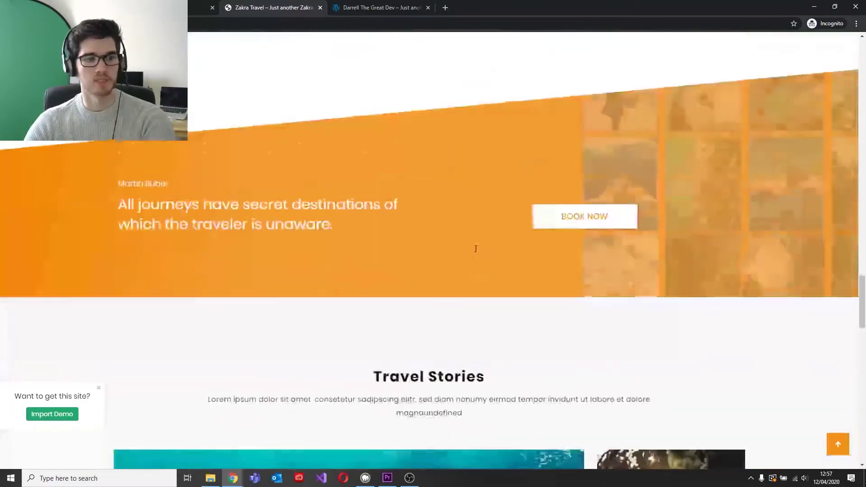
scroll(479, 248, "down", 1)
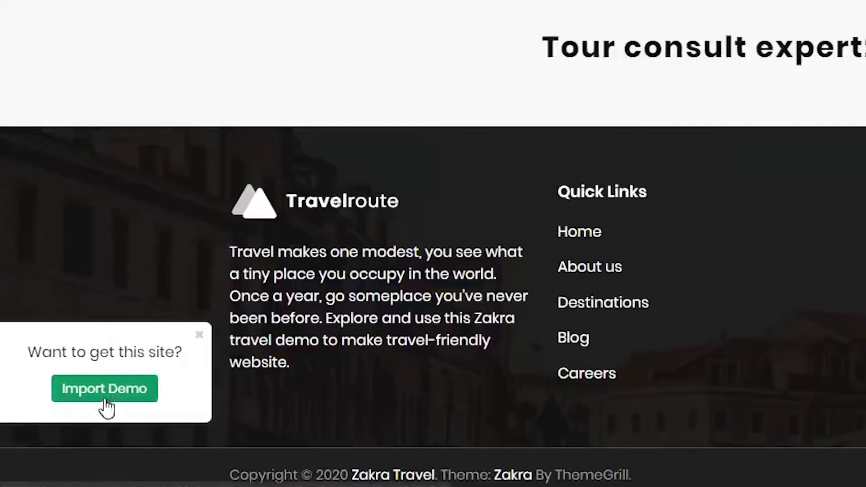
left_click(108, 397)
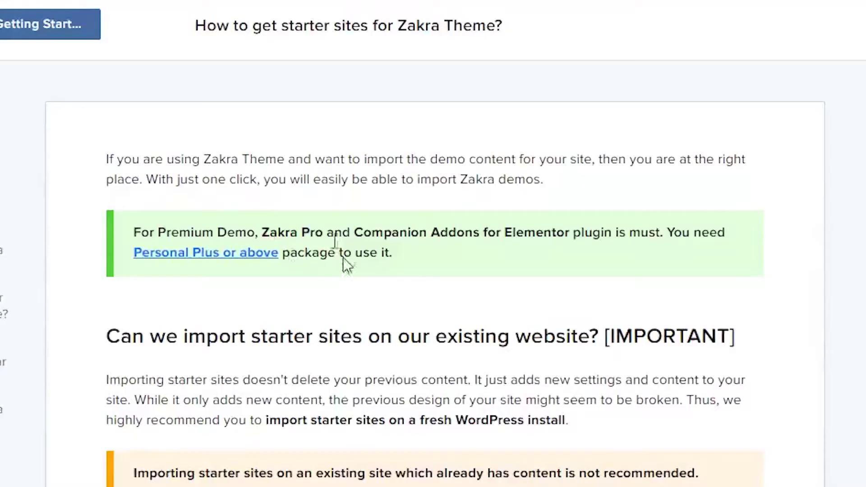
Step: Read the Zakra starter sites guide from the one-click demo import section through to the manual import method
scroll(353, 238, "down", 5)
left_click_drag(325, 161, 342, 162)
left_click_drag(172, 99, 419, 96)
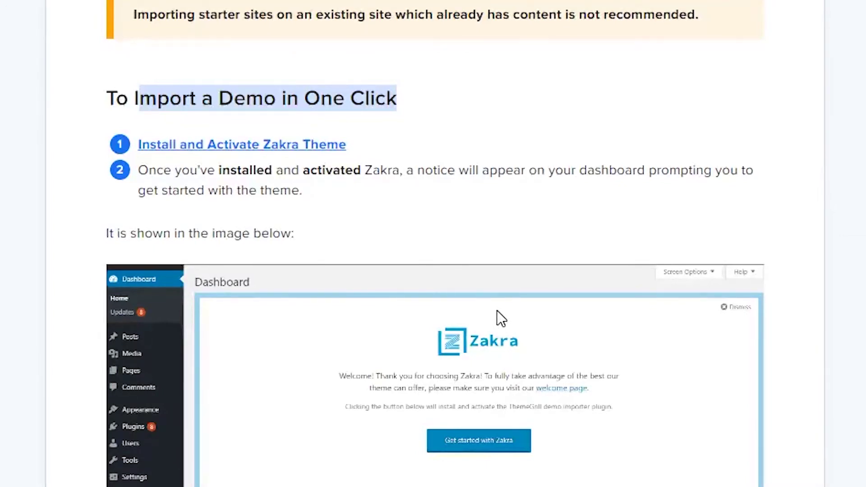
scroll(498, 316, "down", 15)
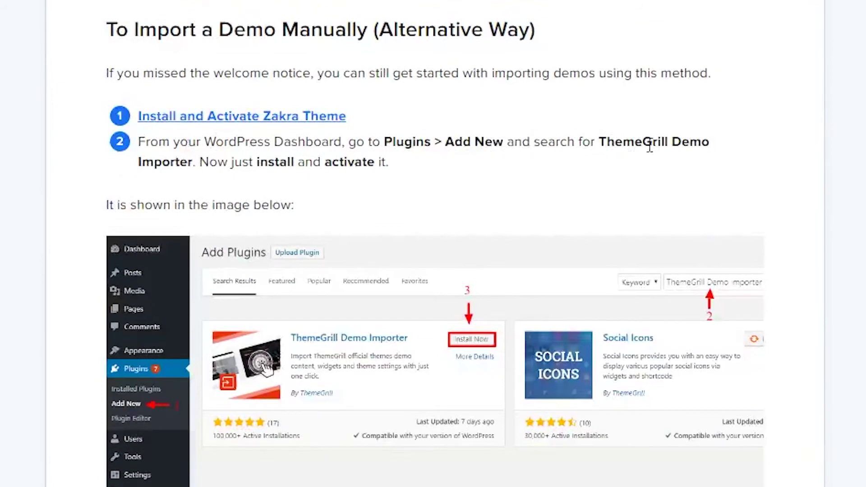
Step: Copy the plugin name ThemeGrill Demo Importer from the guide's manual import instructions
left_click_drag(599, 140, 195, 170)
key("ctrl+c")
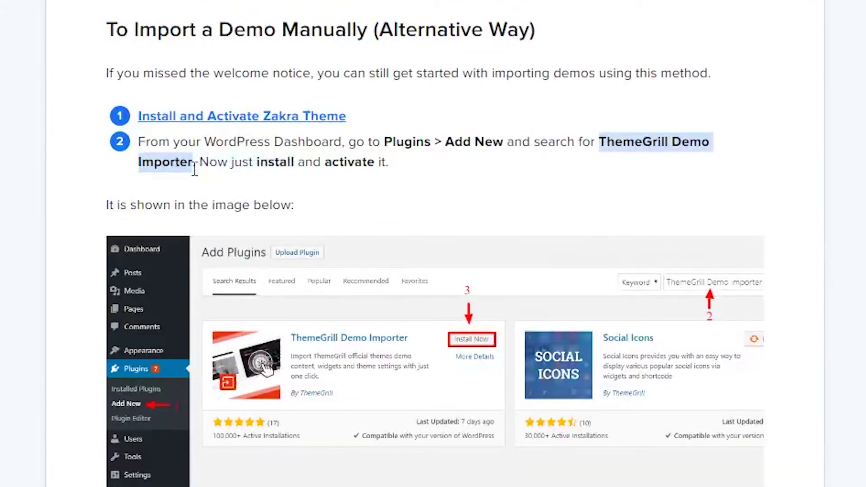
left_click(374, 189)
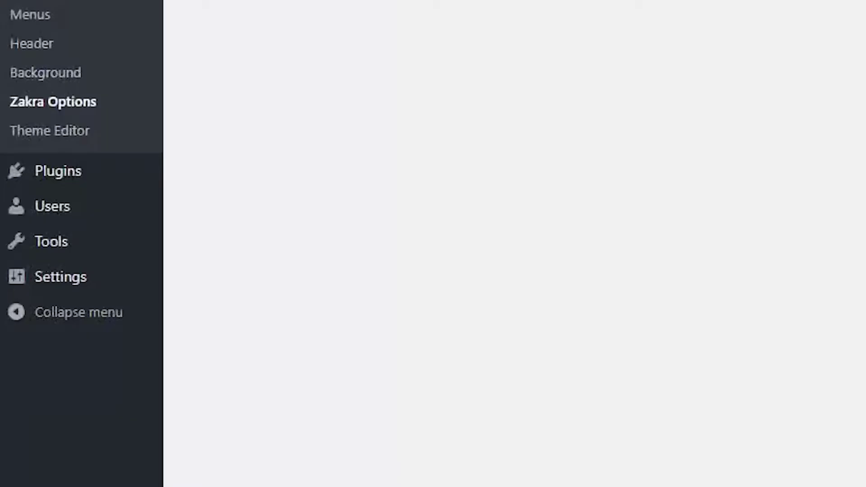
Step: Search for ThemeGrill Demo Importer among the new plugins of the local WordPress site, then install and activate it
mouse_move(67, 180)
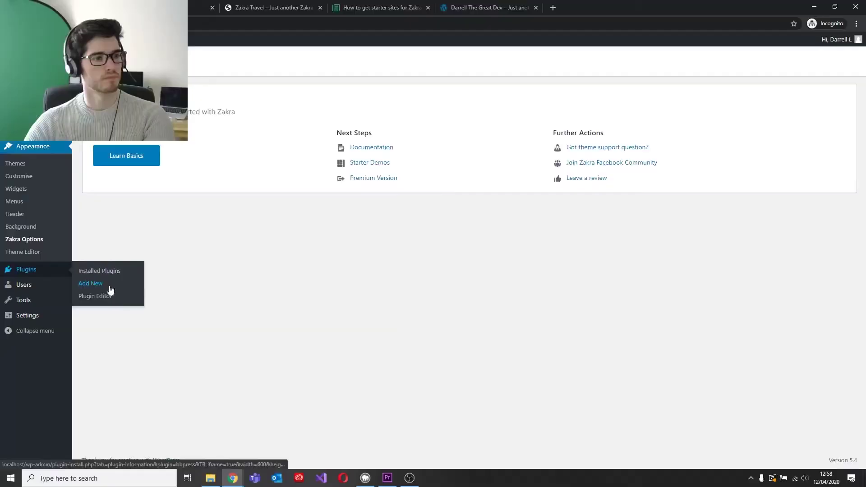
left_click(212, 206)
left_click(741, 87)
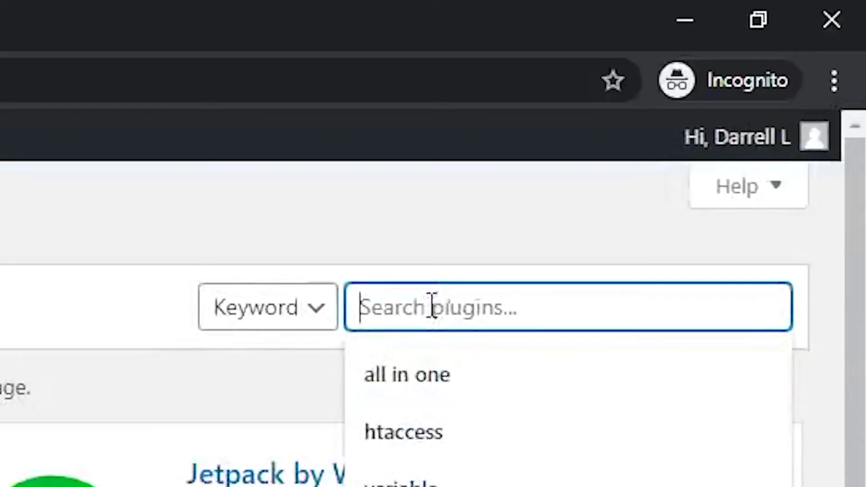
key("ctrl+v")
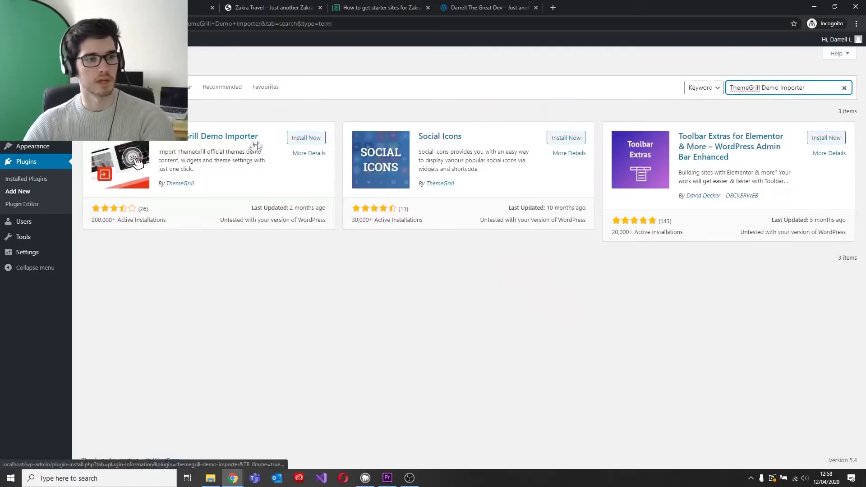
left_click(305, 140)
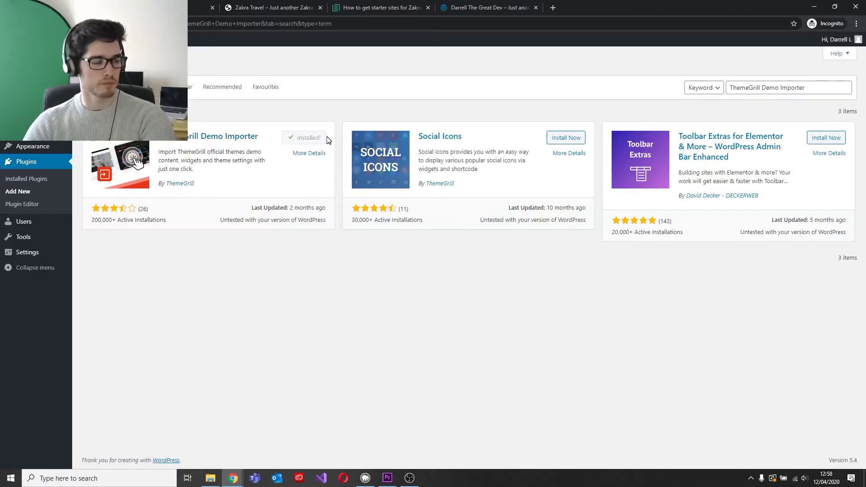
left_click(304, 141)
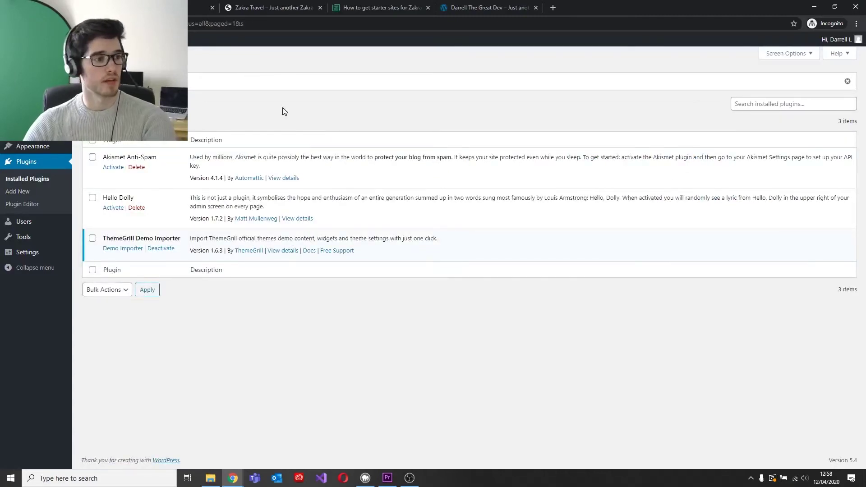
Step: Import the free Travel demo through the theme's Demo Importer, reading and accepting the import notice
mouse_move(37, 147)
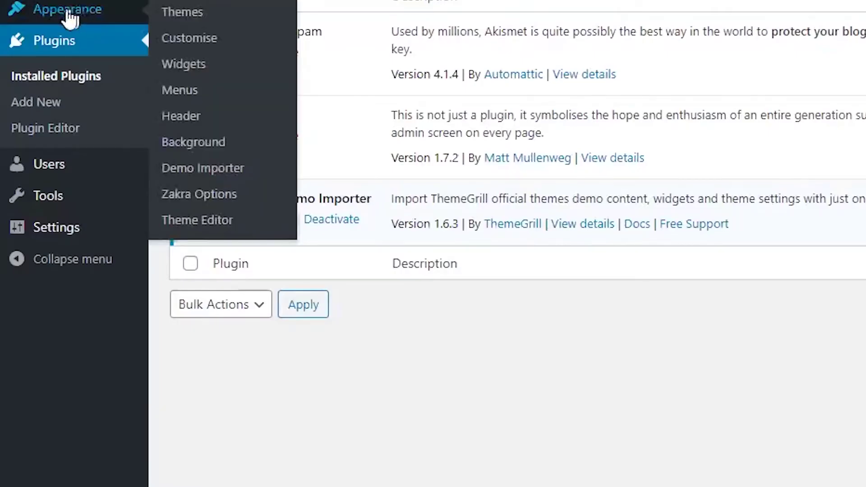
left_click(193, 171)
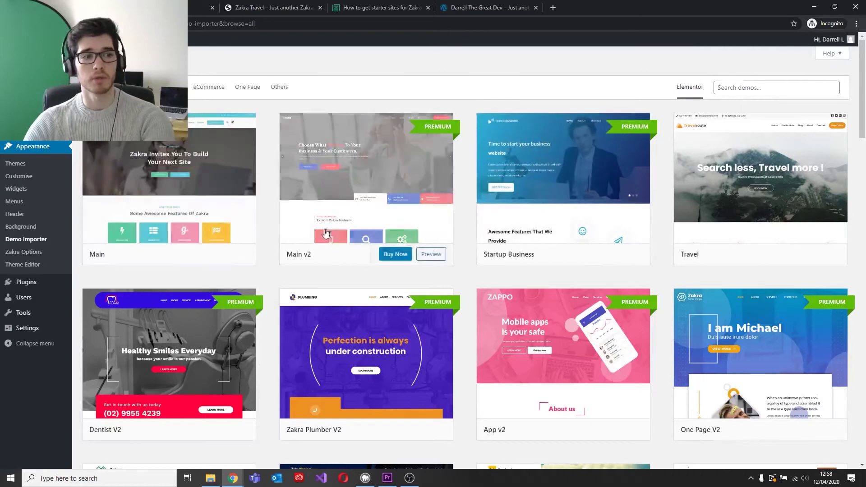
mouse_move(645, 142)
left_click(792, 254)
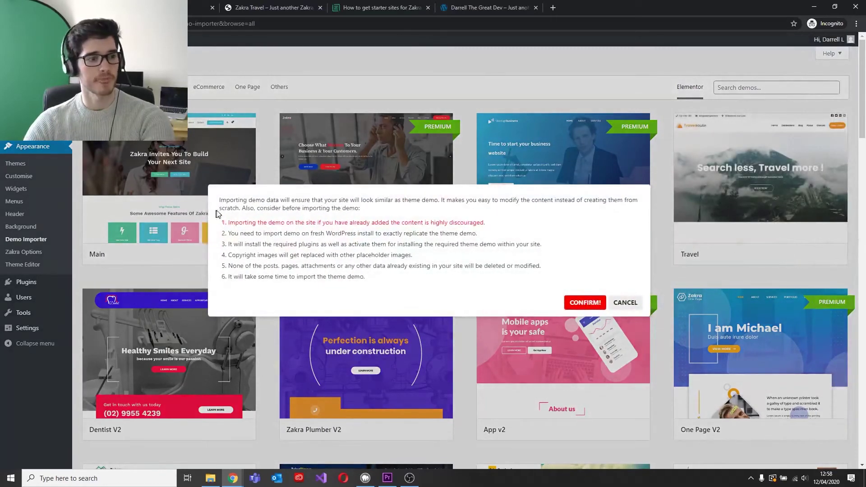
left_click_drag(227, 201, 474, 285)
left_click(457, 282)
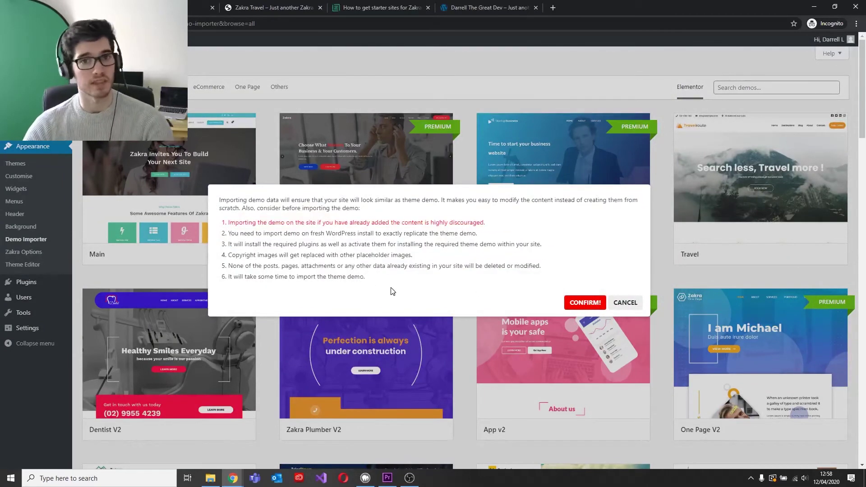
left_click(578, 305)
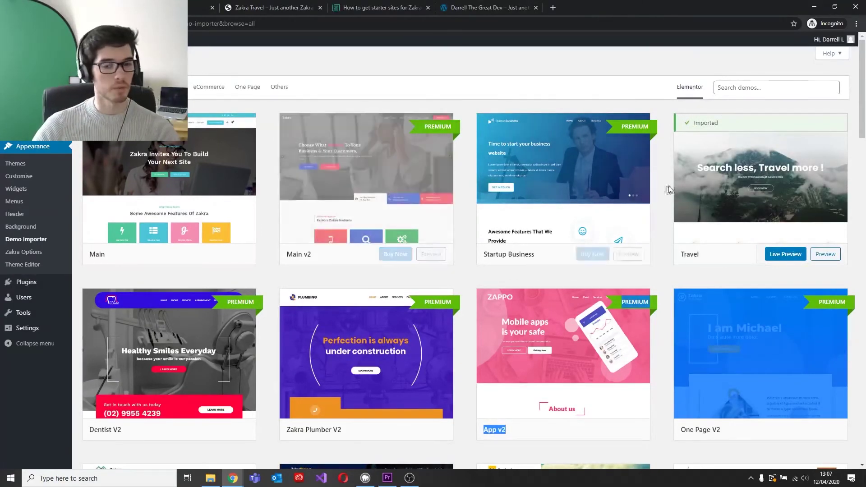
Step: Reload the local site's front page and examine the imported Travel design down to the footer, then return to the page's start
left_click(276, 9)
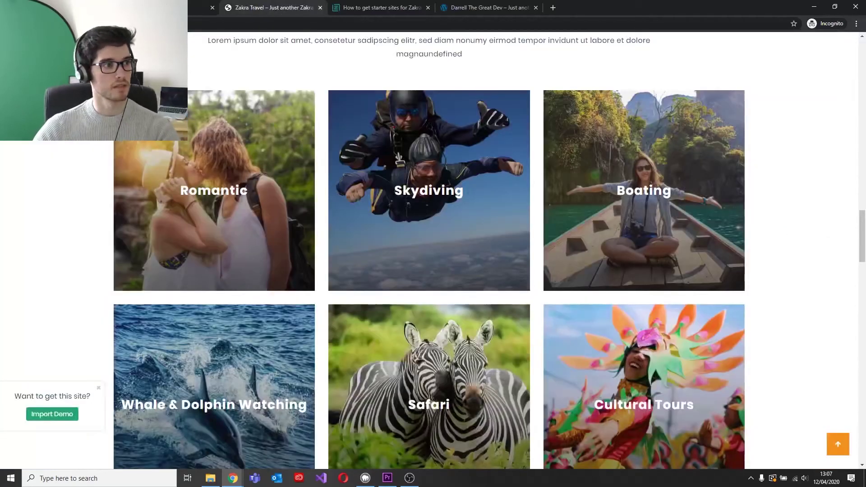
left_click(444, 8)
key("F5")
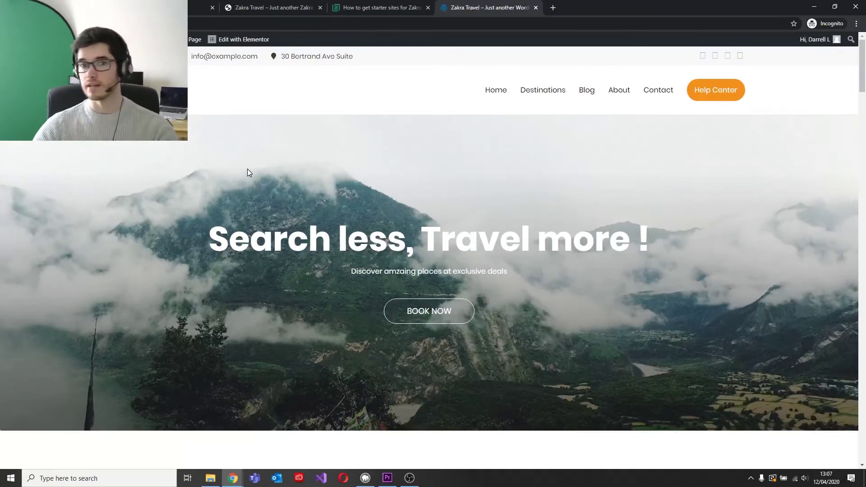
scroll(240, 172, "down", 6)
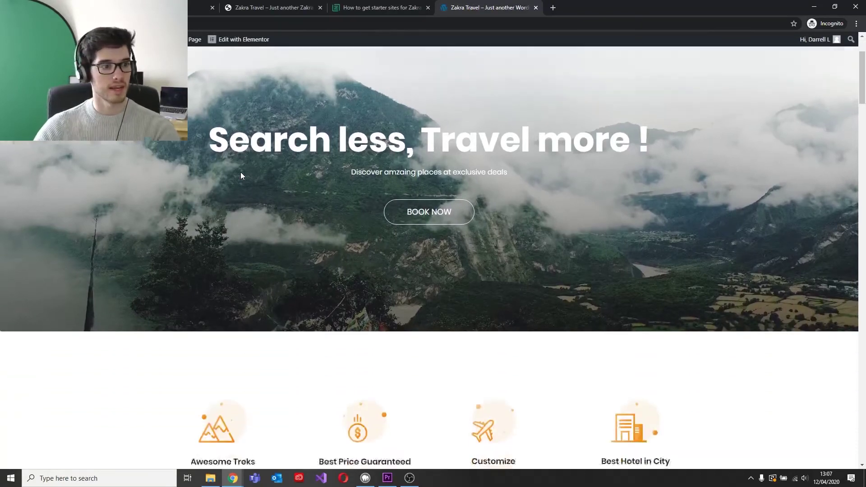
scroll(247, 209, "down", 9)
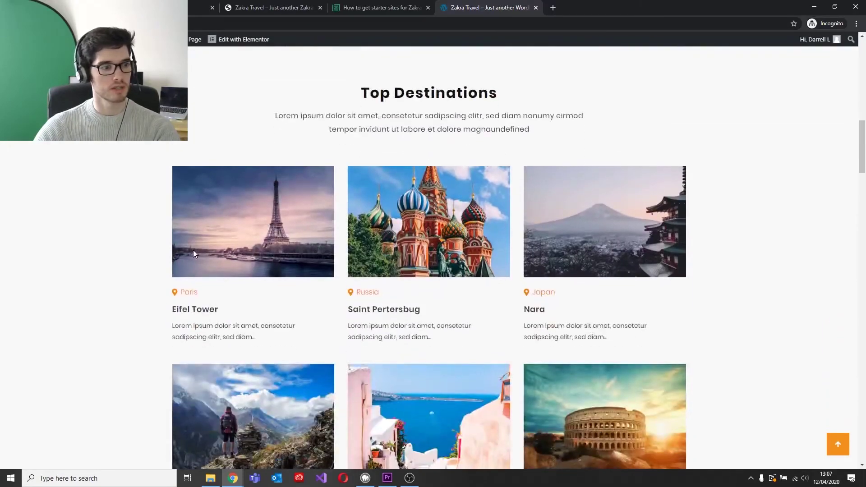
scroll(193, 249, "down", 7)
scroll(426, 260, "down", 14)
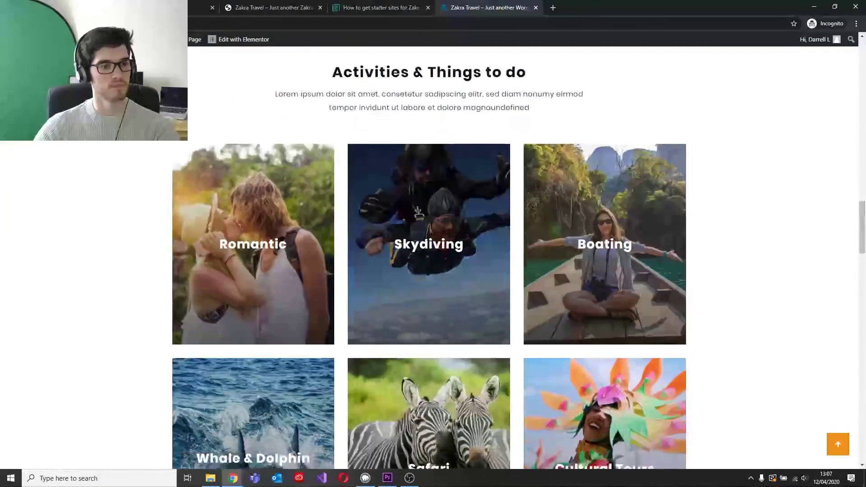
scroll(426, 260, "down", 20)
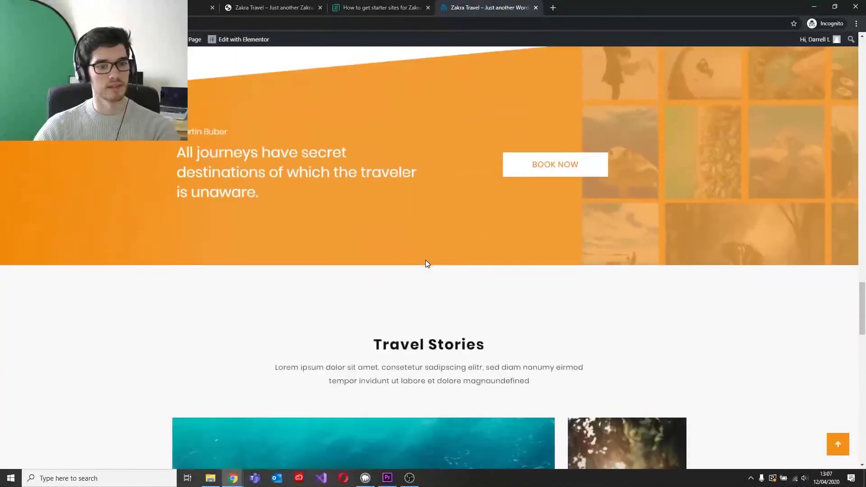
scroll(423, 265, "down", 5)
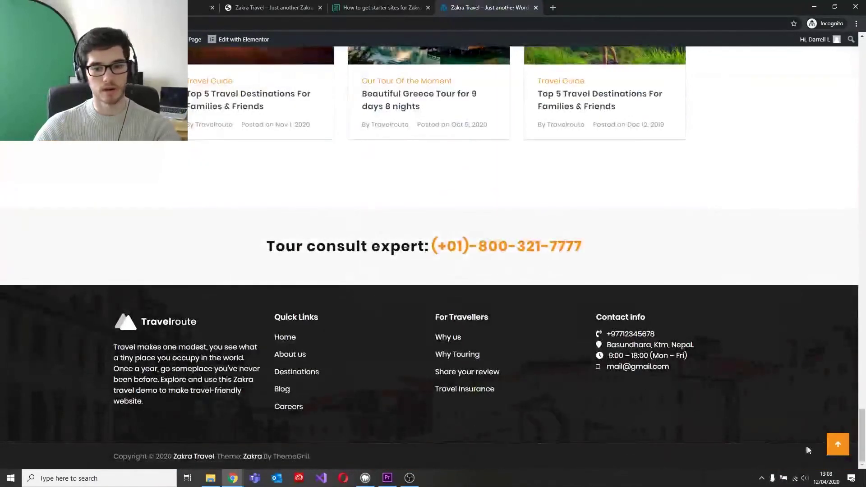
left_click(837, 444)
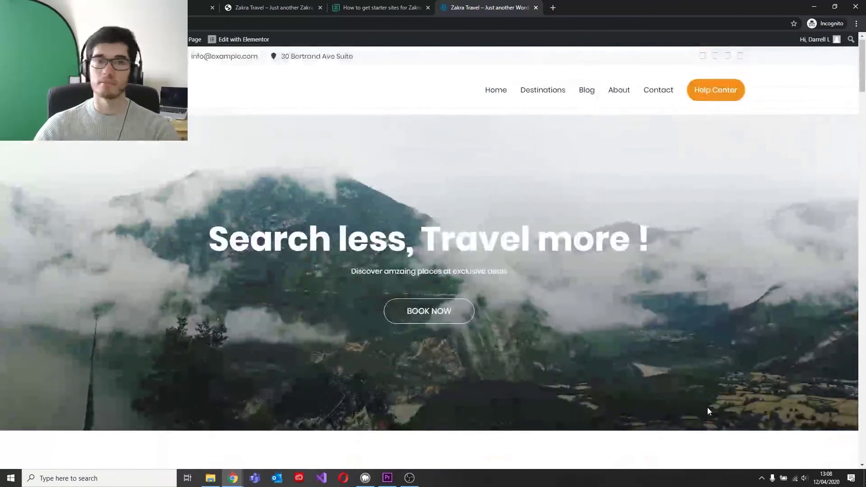
Step: Visit the imported site's Home and Blog pages from its navigation and look through the sample blog posts
left_click(496, 91)
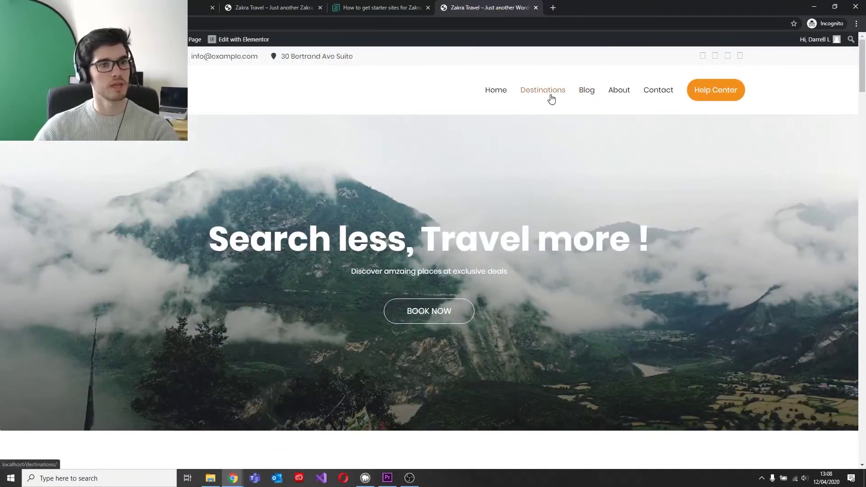
left_click(588, 90)
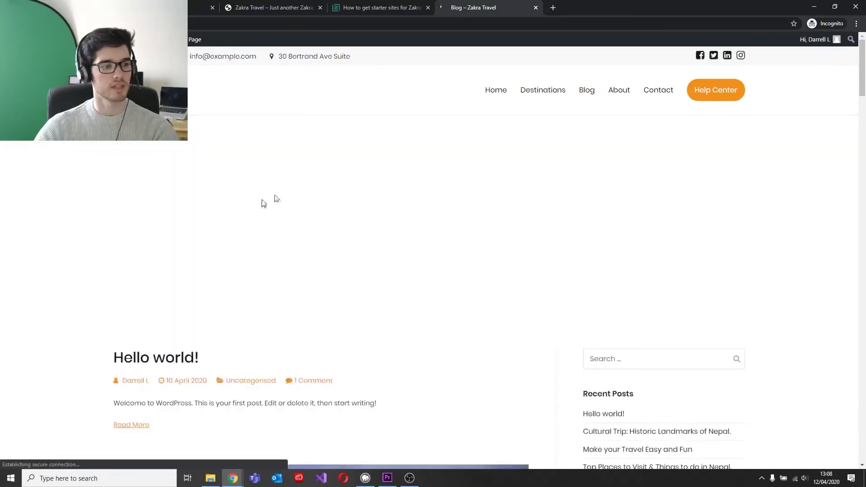
scroll(314, 210, "down", 10)
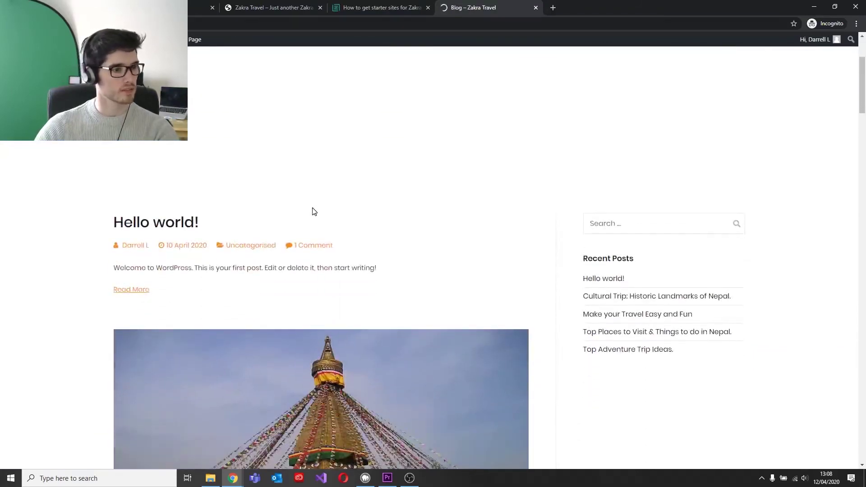
scroll(316, 211, "down", 20)
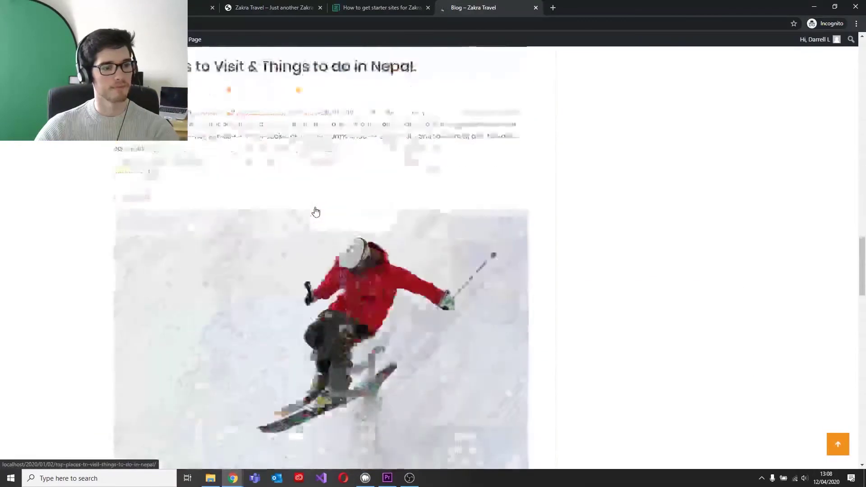
scroll(323, 206, "up", 20)
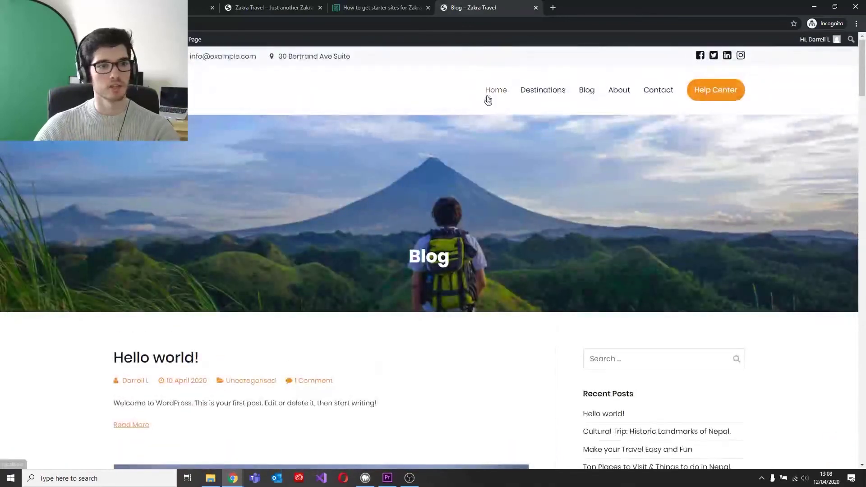